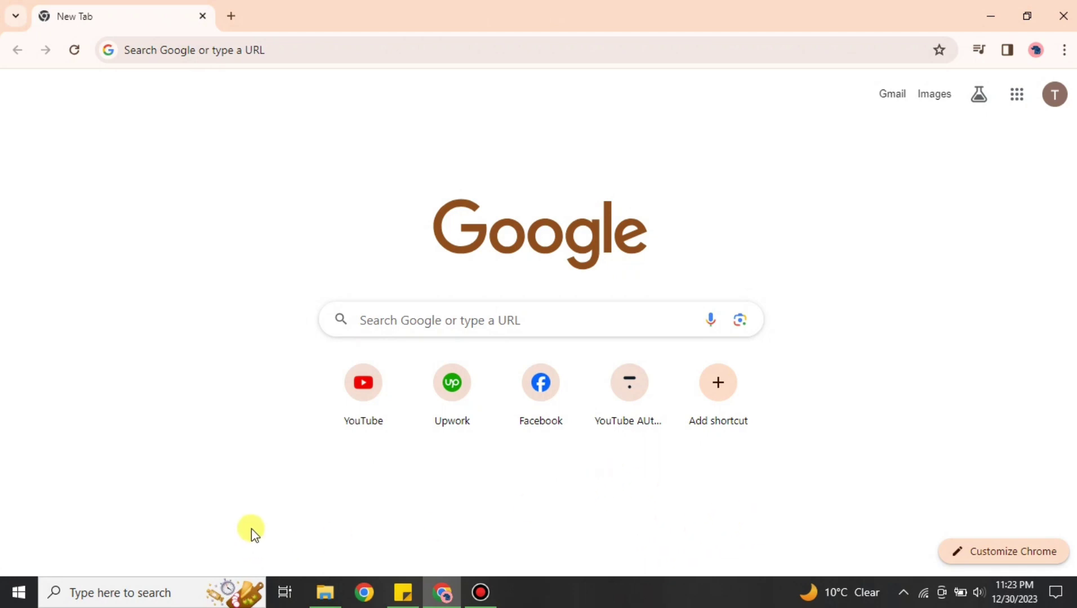
Open your own channel page from the YouTube avatar menu and launch Customise channel in Studio
{"action": "left_click", "coordinate": [339, 395]}
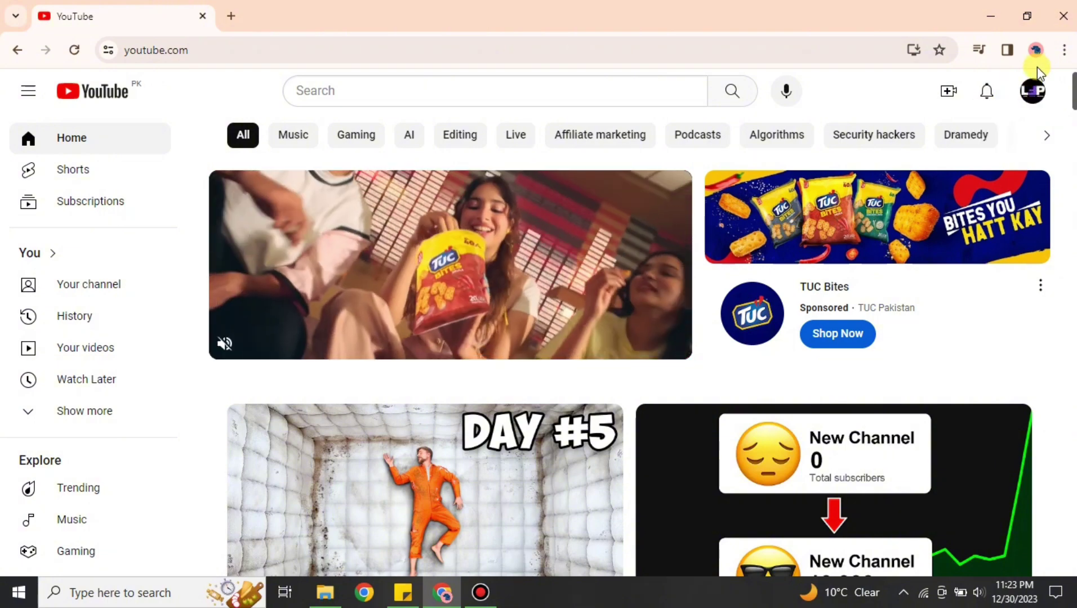
{"action": "left_click", "coordinate": [1031, 95]}
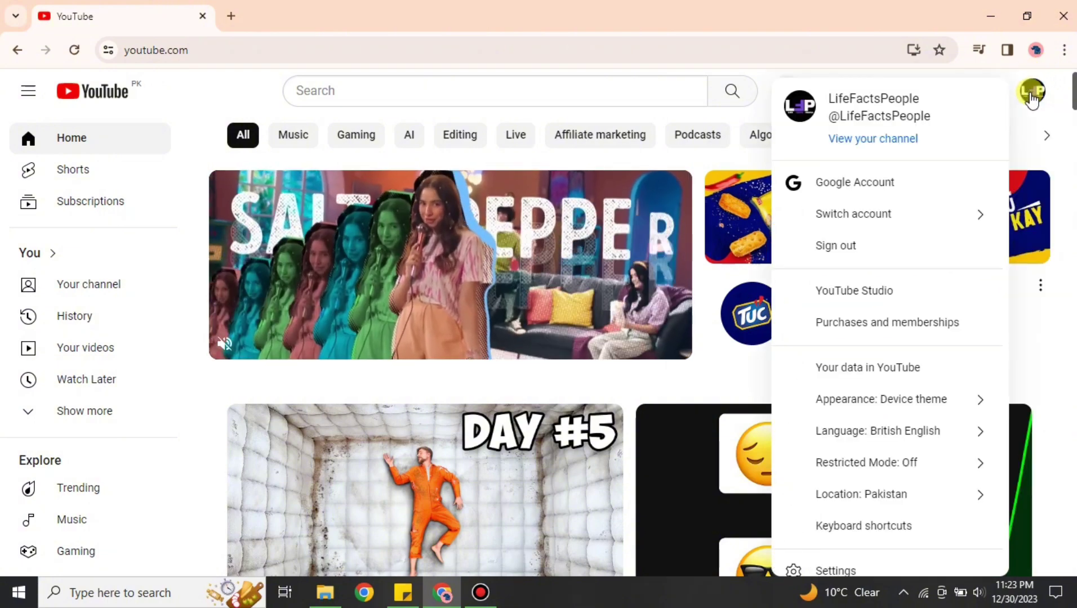
{"action": "left_click", "coordinate": [872, 141]}
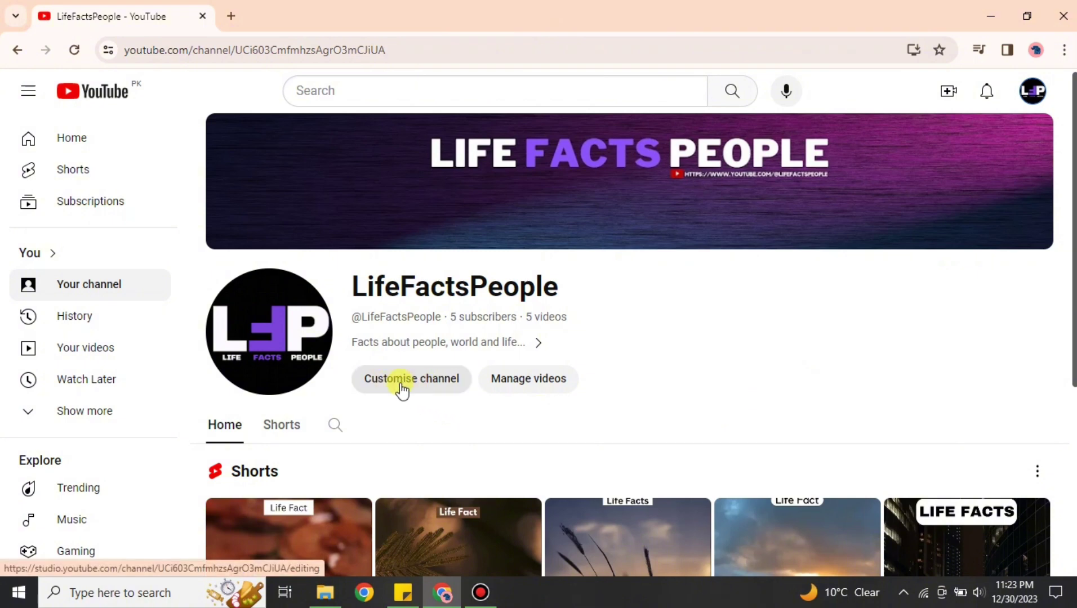
{"action": "left_click", "coordinate": [425, 384]}
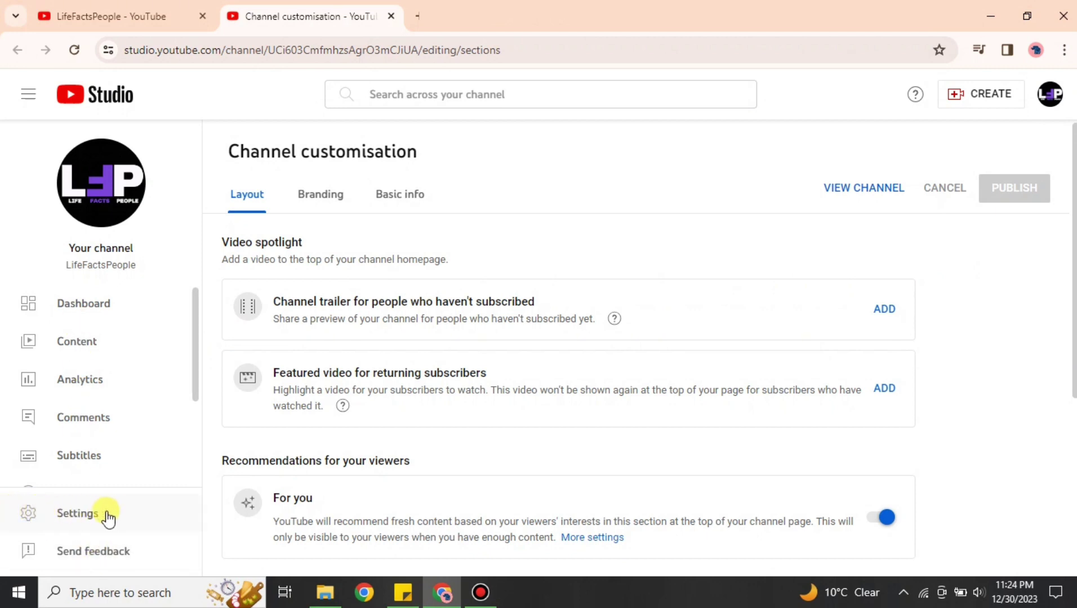
Go to Settings > Channel > Feature eligibility, expand Intermediate features and start VERIFY PHONE NUMBER
{"action": "left_click", "coordinate": [50, 515]}
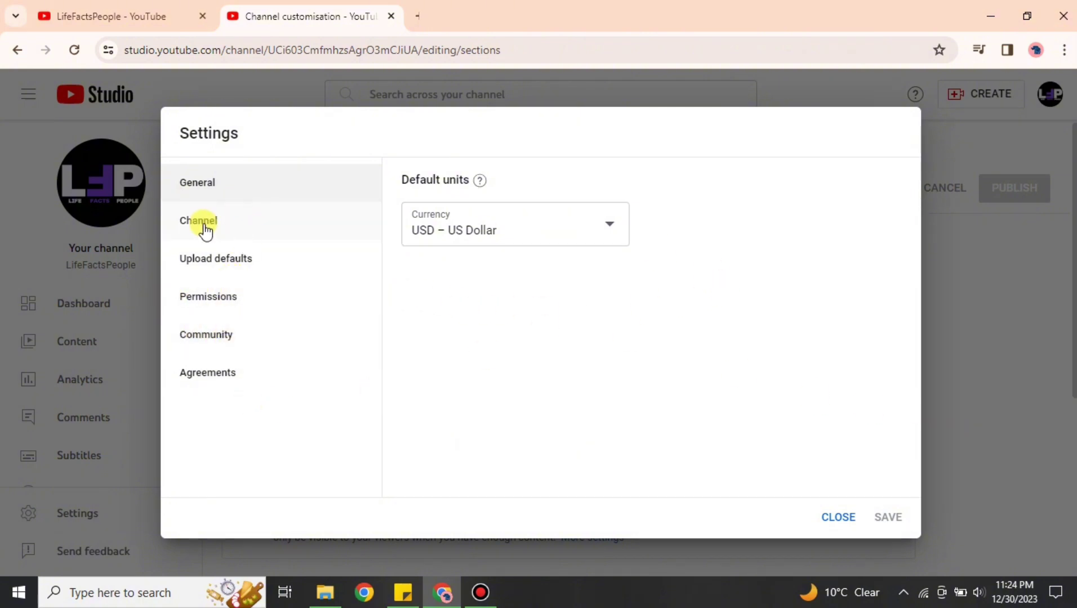
{"action": "left_click", "coordinate": [256, 229]}
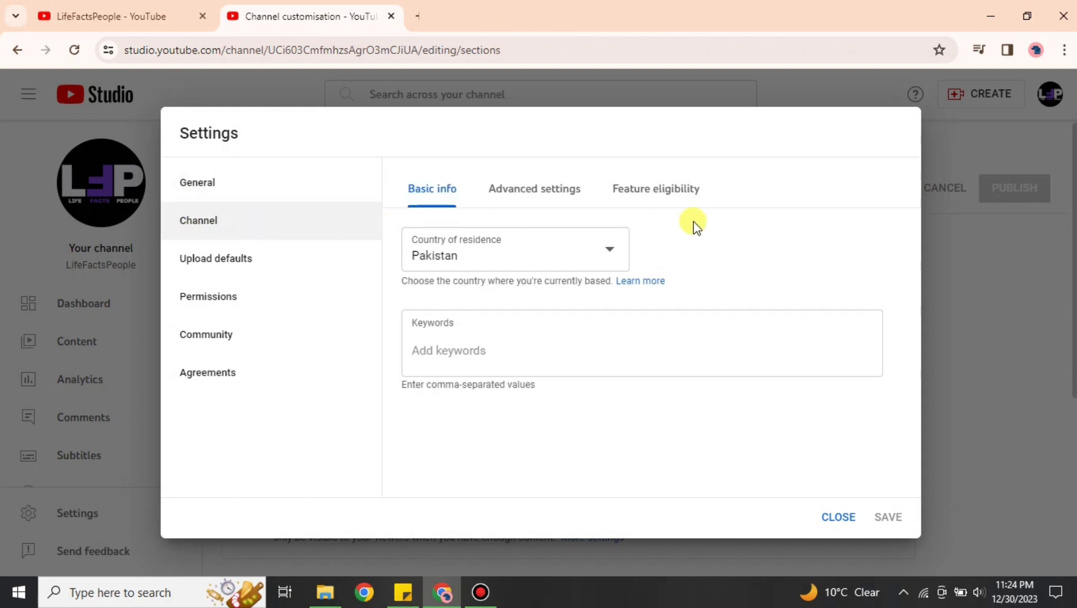
{"action": "left_click", "coordinate": [644, 198]}
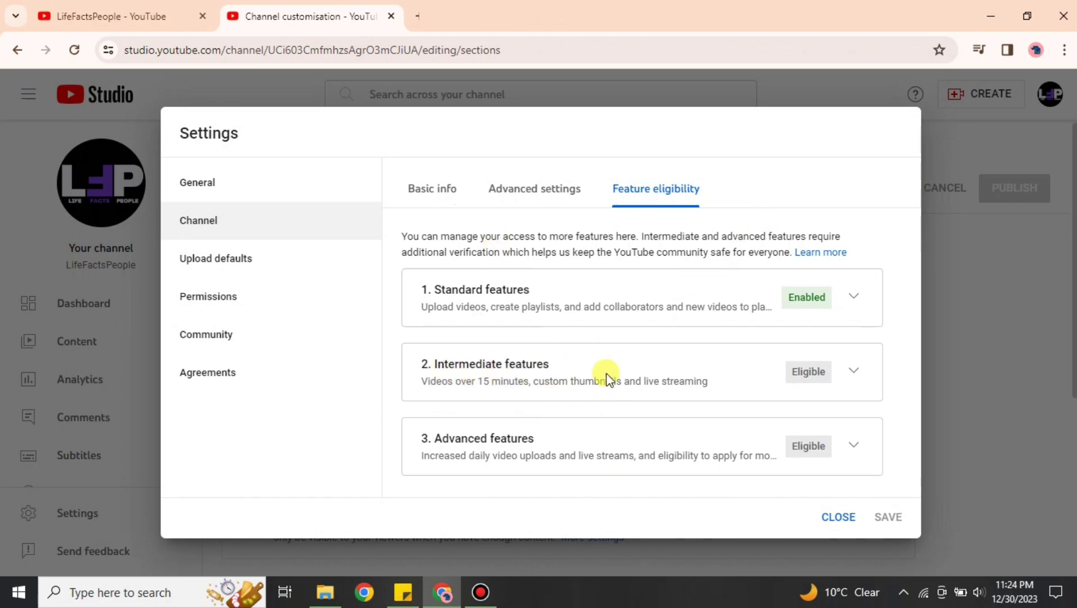
{"action": "left_click", "coordinate": [854, 373]}
{"action": "scroll", "coordinate": [856, 373], "scroll_direction": "down", "scroll_amount": 2}
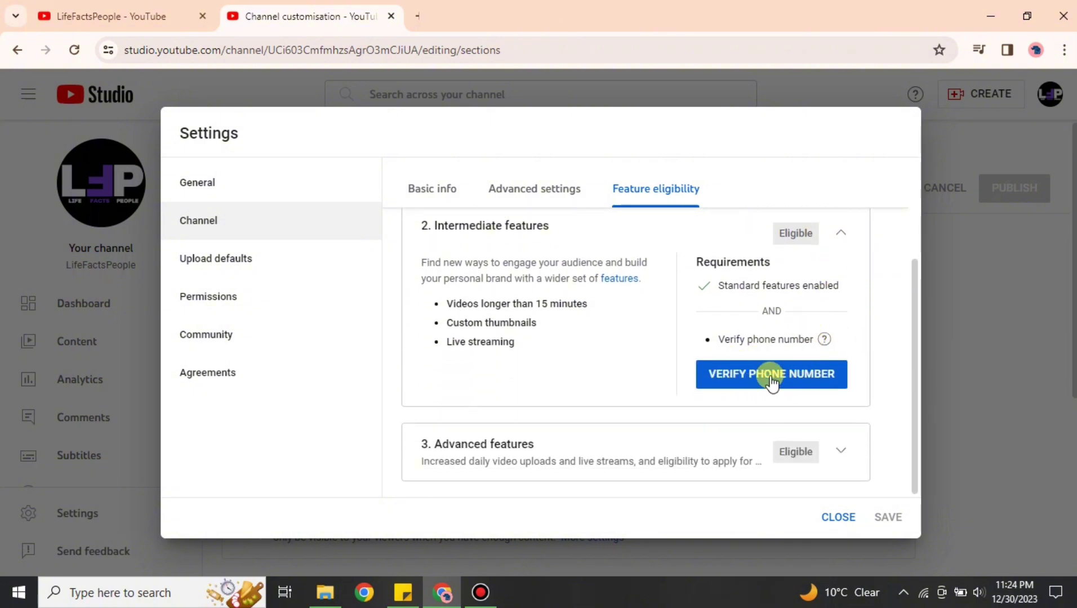
{"action": "left_click", "coordinate": [771, 374]}
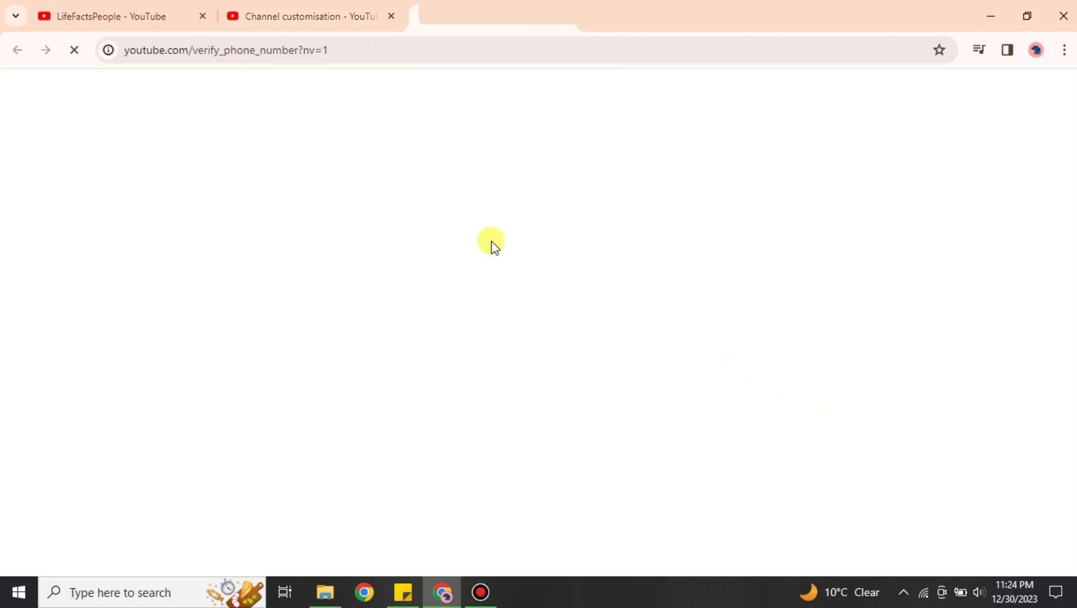
Close the channel page and Channel customisation tabs, leaving only the phone verification form
{"action": "left_click", "coordinate": [203, 16]}
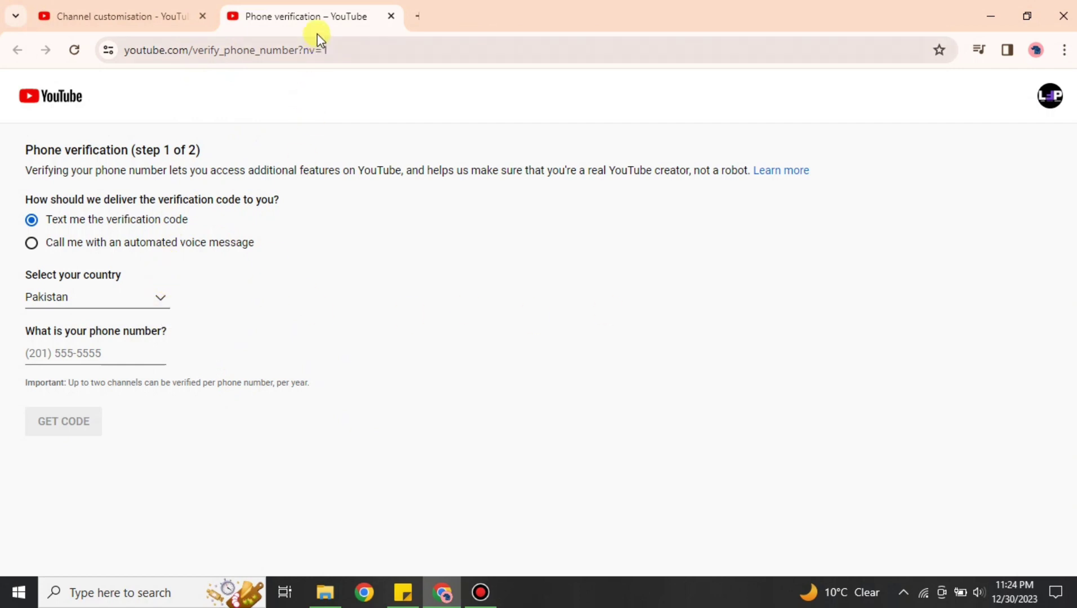
{"action": "left_click", "coordinate": [202, 16]}
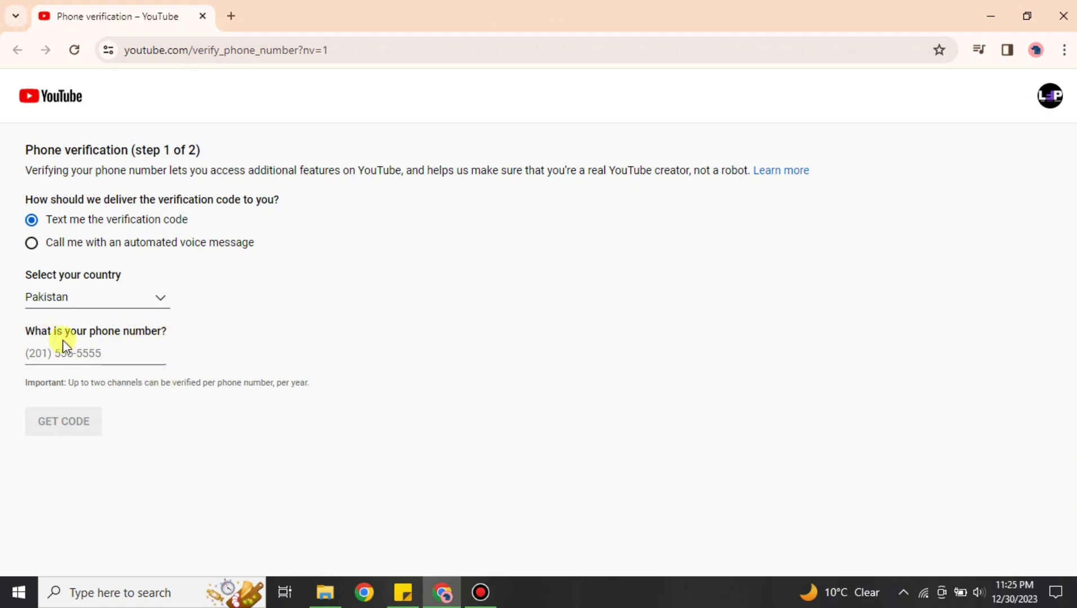
Search Google for 'free phone number' in a new tab and open the Receive-Sms-Free.cc result
{"action": "left_click", "coordinate": [231, 16]}
{"action": "type", "text": "fre"}
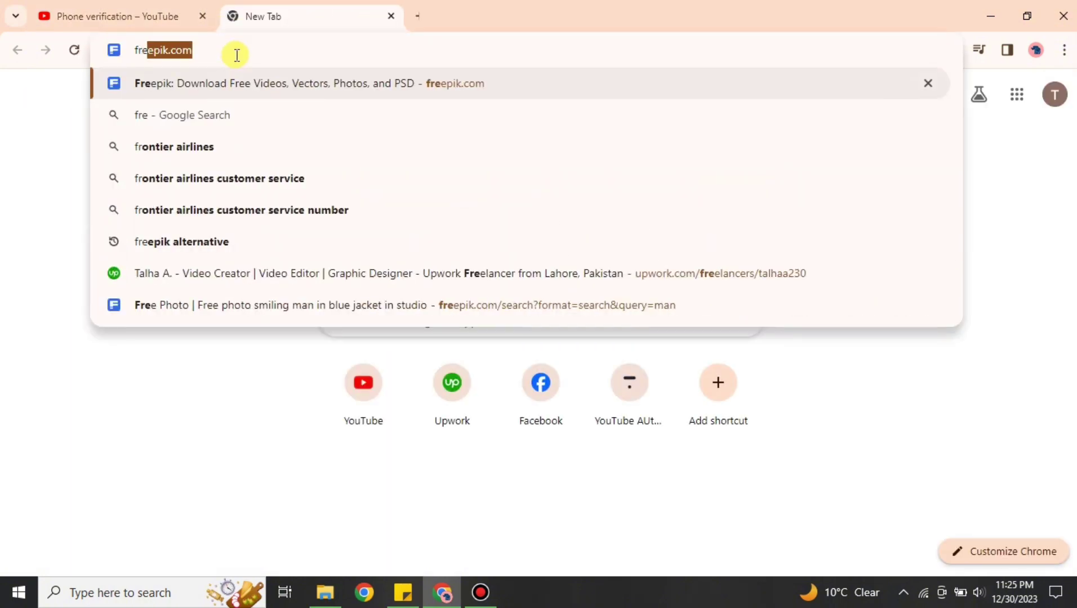
{"action": "type", "text": "e pho"}
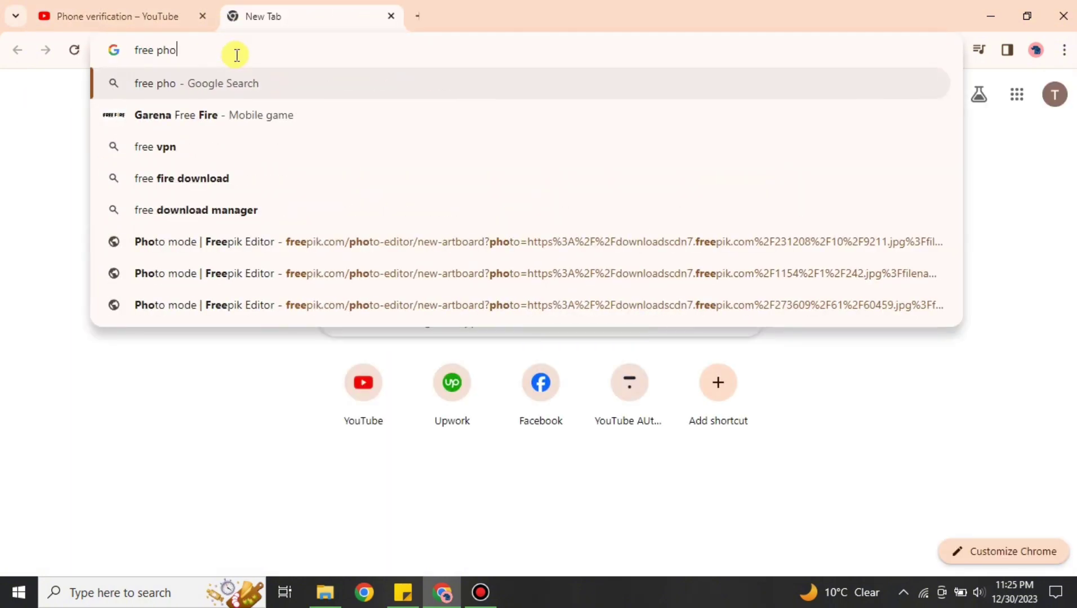
{"action": "type", "text": "ne number"}
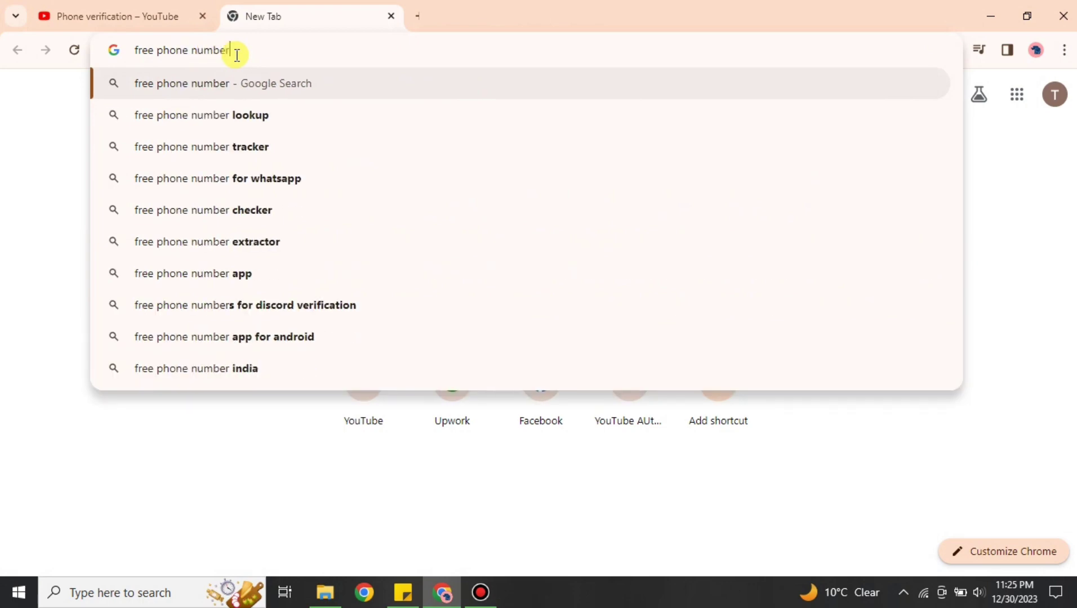
{"action": "key", "text": "Return"}
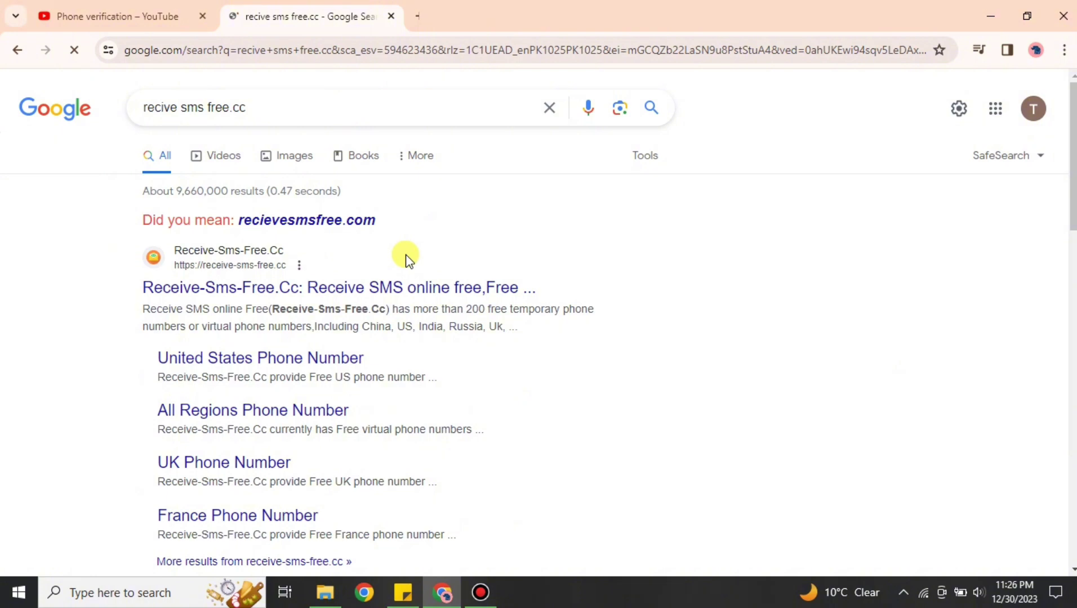
{"action": "left_click", "coordinate": [265, 290]}
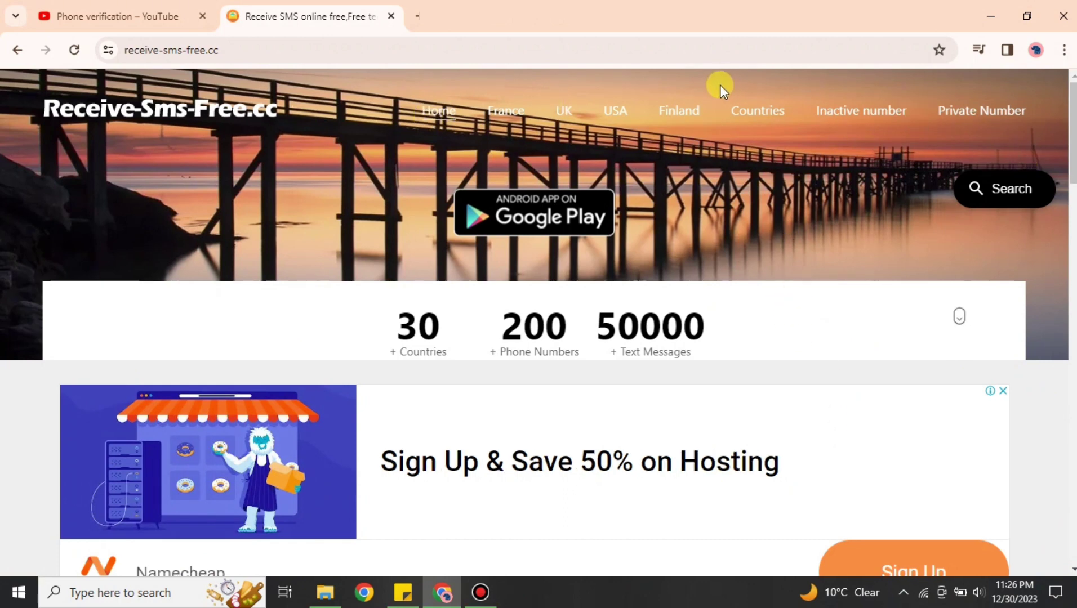
Dismiss the ad and open the site's list of free United States numbers
{"action": "left_click", "coordinate": [753, 111]}
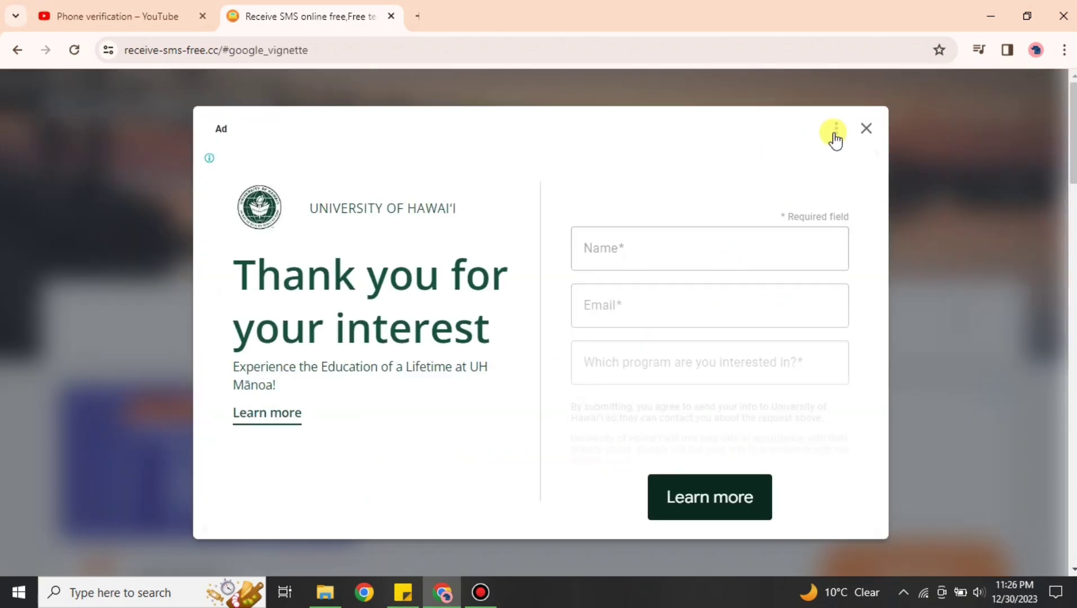
{"action": "left_click", "coordinate": [866, 128]}
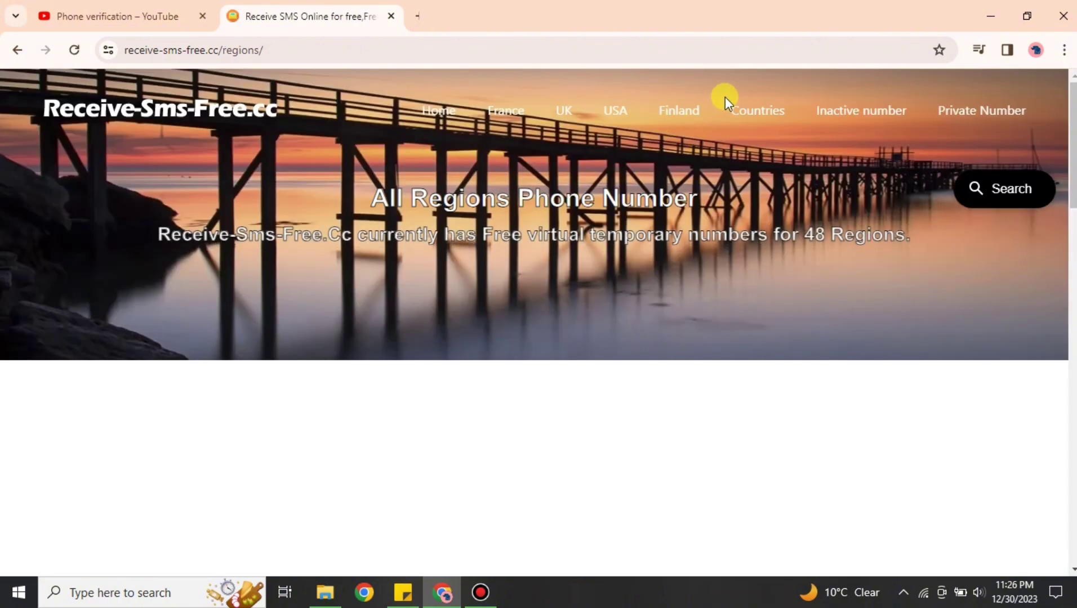
{"action": "scroll", "coordinate": [750, 440], "scroll_direction": "down", "scroll_amount": 9}
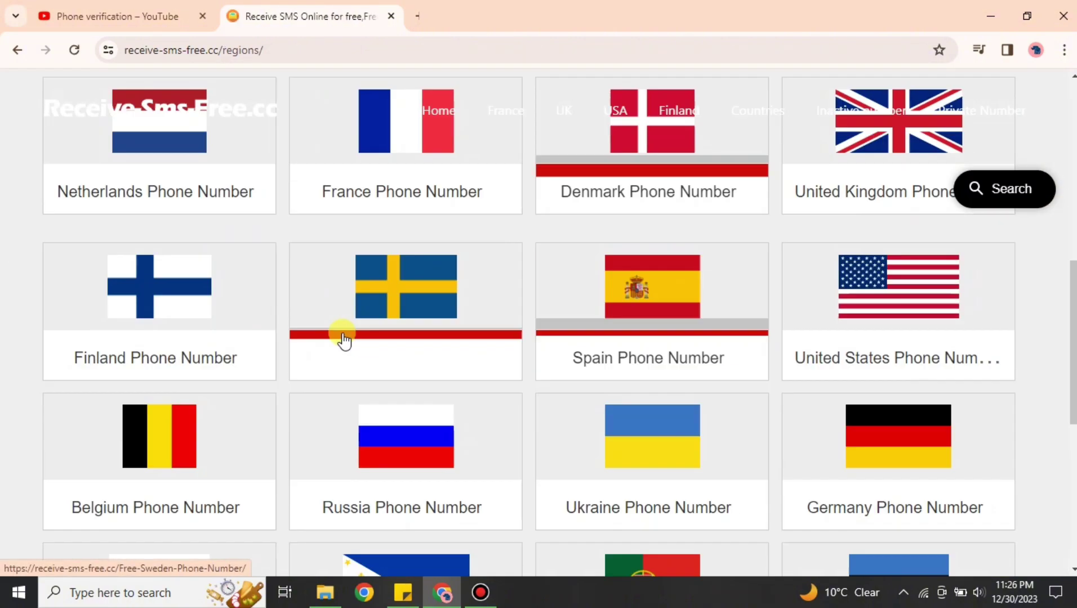
{"action": "scroll", "coordinate": [344, 340], "scroll_direction": "down", "scroll_amount": 4}
{"action": "scroll", "coordinate": [770, 373], "scroll_direction": "up", "scroll_amount": 4}
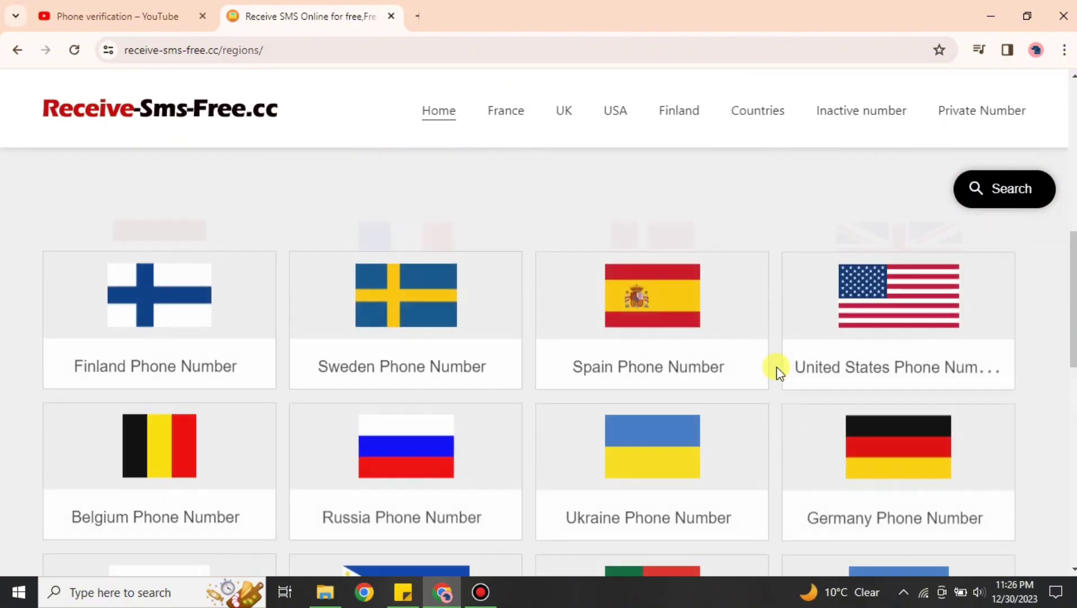
{"action": "scroll", "coordinate": [788, 373], "scroll_direction": "up", "scroll_amount": 4}
{"action": "scroll", "coordinate": [1043, 428], "scroll_direction": "down", "scroll_amount": 3}
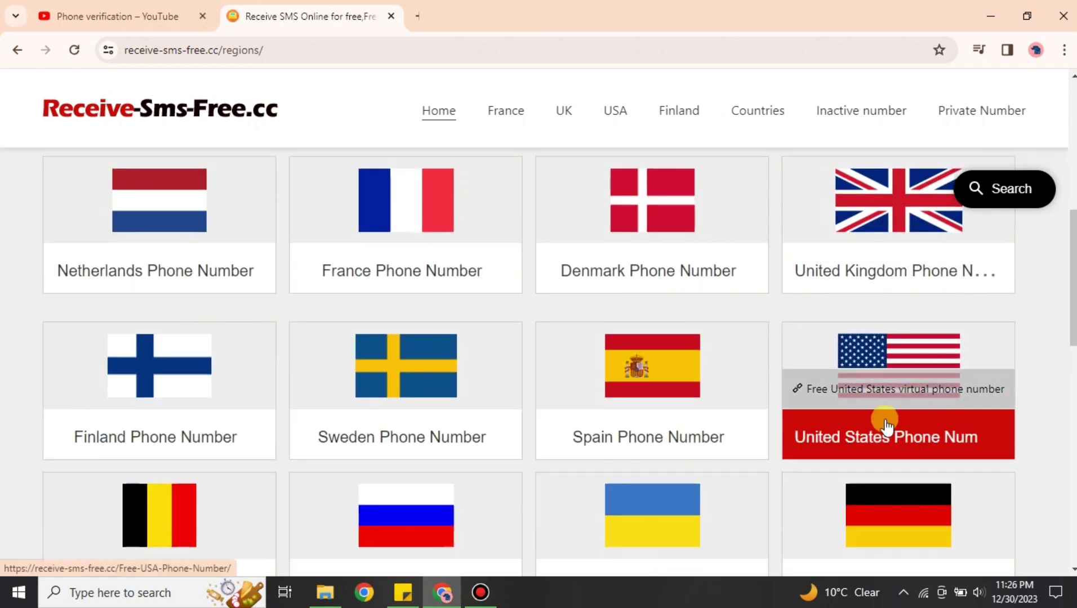
{"action": "left_click", "coordinate": [891, 438]}
Open one free US number's inbox page and copy its phone number
{"action": "scroll", "coordinate": [682, 394], "scroll_direction": "down", "scroll_amount": 7}
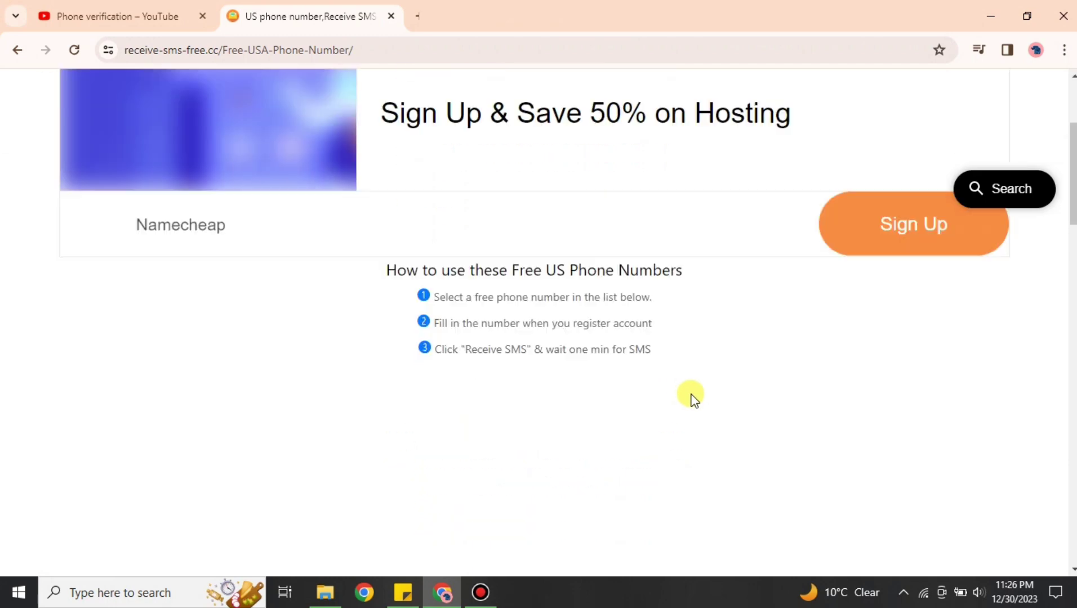
{"action": "scroll", "coordinate": [697, 398], "scroll_direction": "down", "scroll_amount": 5}
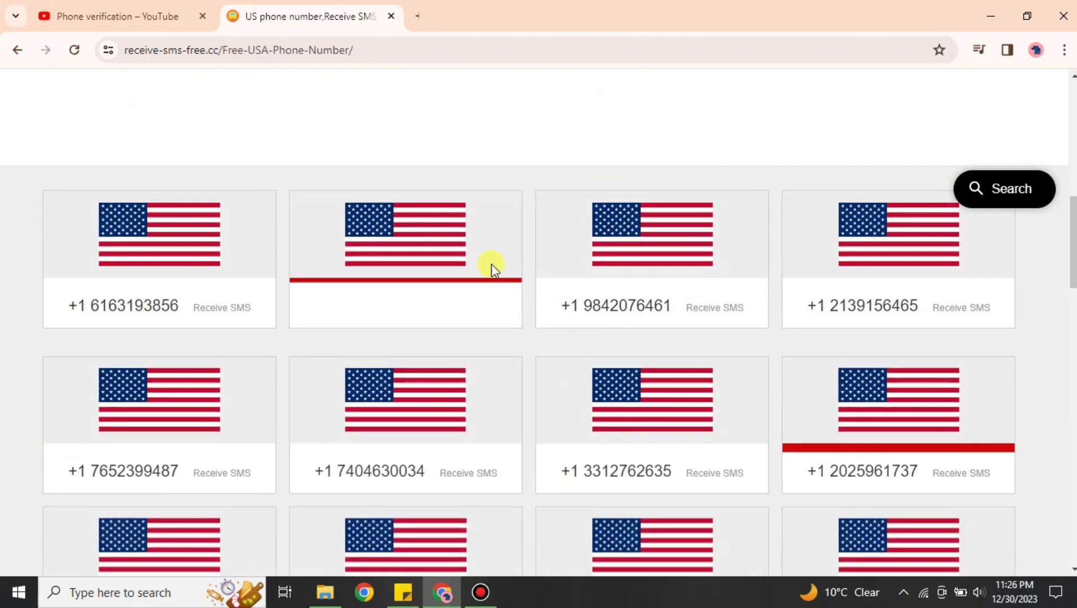
{"action": "scroll", "coordinate": [835, 425], "scroll_direction": "down", "scroll_amount": 3}
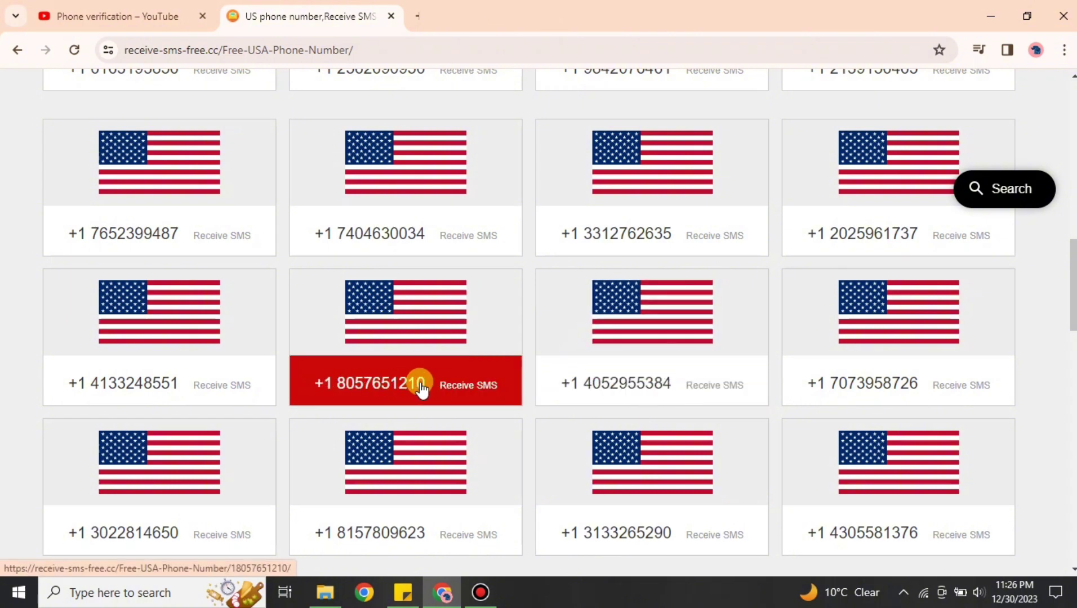
{"action": "left_click_drag", "start_coordinate": [427, 388], "coordinate": [387, 382]}
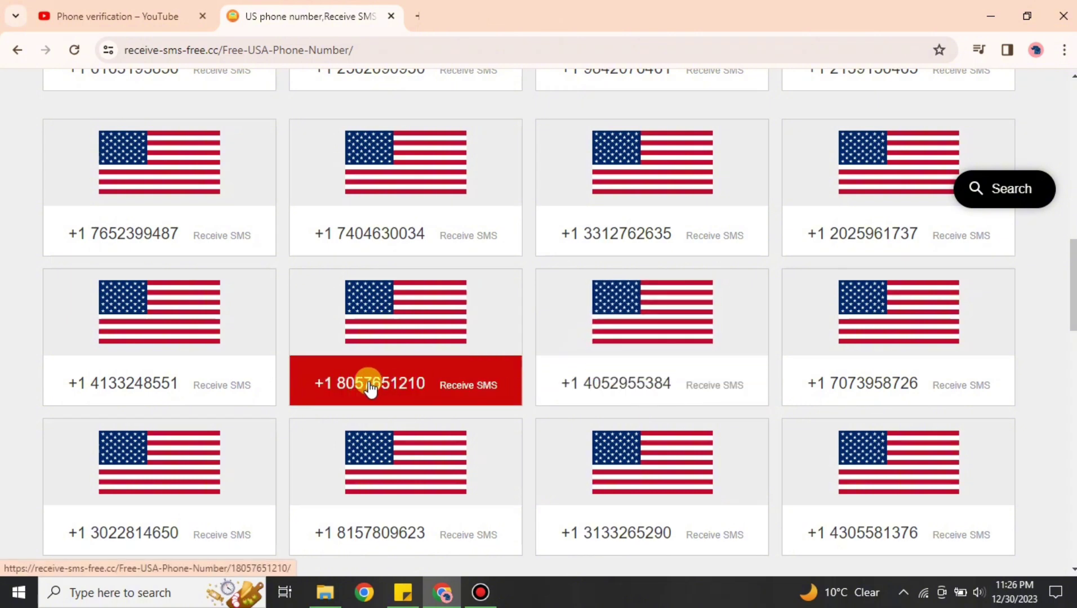
{"action": "right_click", "coordinate": [384, 386]}
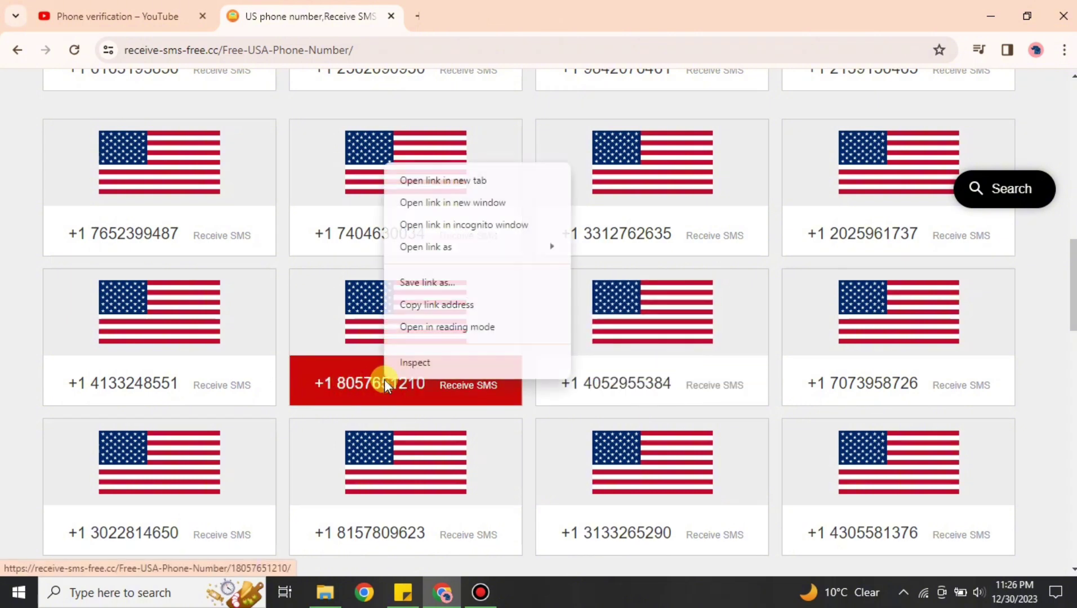
{"action": "left_click", "coordinate": [442, 394]}
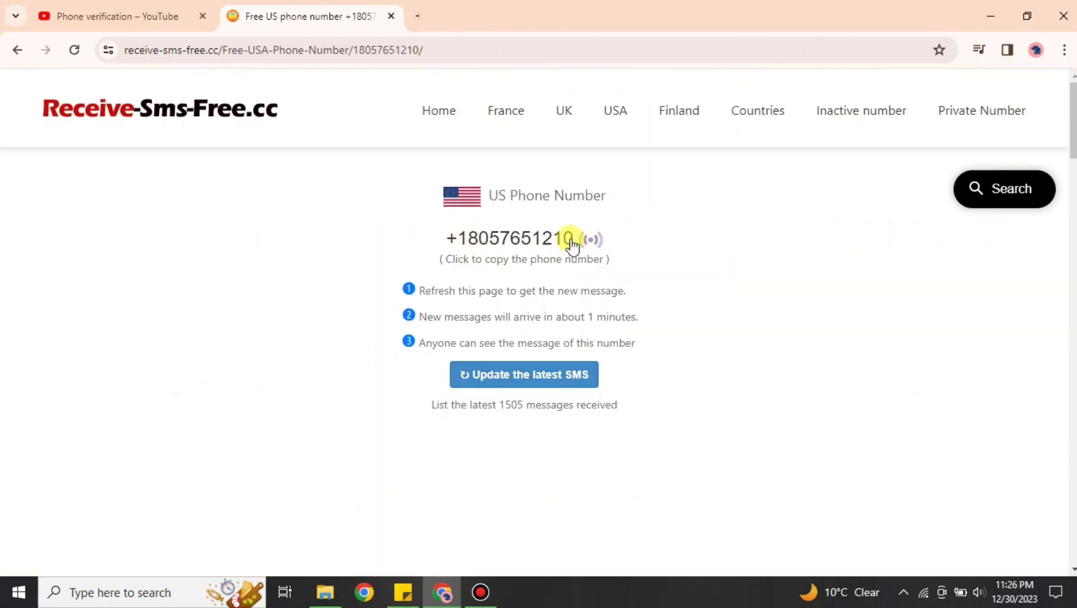
{"action": "mouse_move", "coordinate": [570, 240]}
{"action": "left_mouse_down"}
{"action": "mouse_move", "coordinate": [435, 241]}
{"action": "mouse_move", "coordinate": [575, 248]}
{"action": "left_mouse_up"}
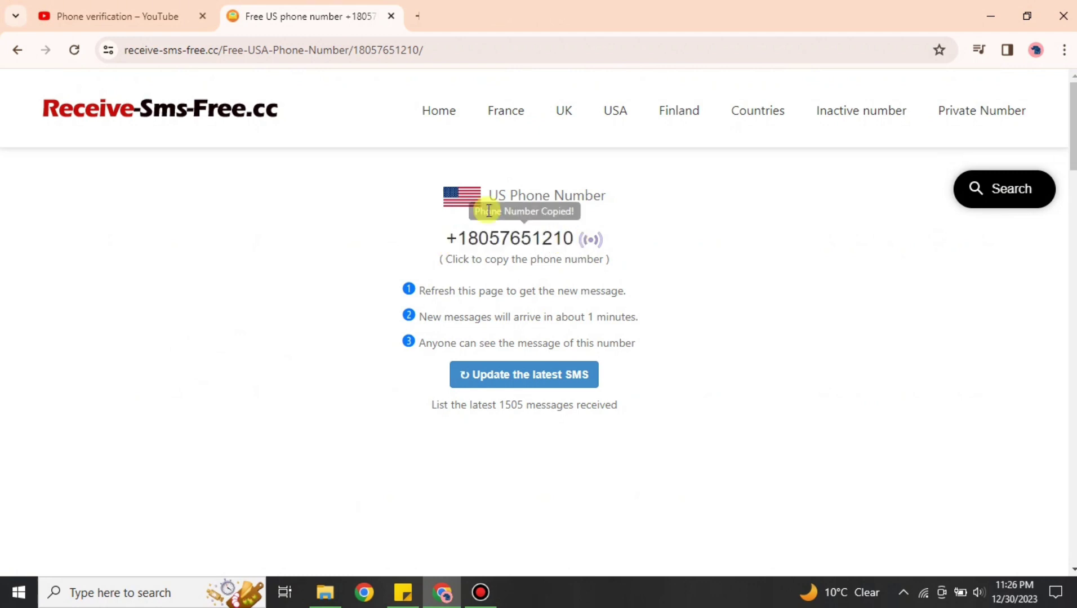
Set the country on YouTube's verification form to United States
{"action": "left_click", "coordinate": [126, 19]}
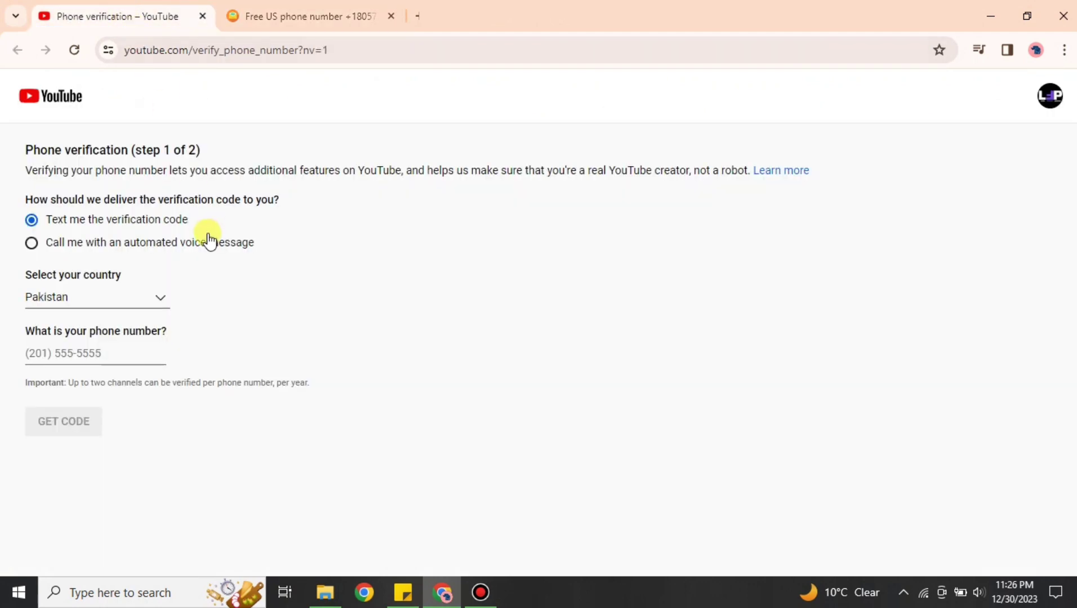
{"action": "left_click", "coordinate": [158, 299]}
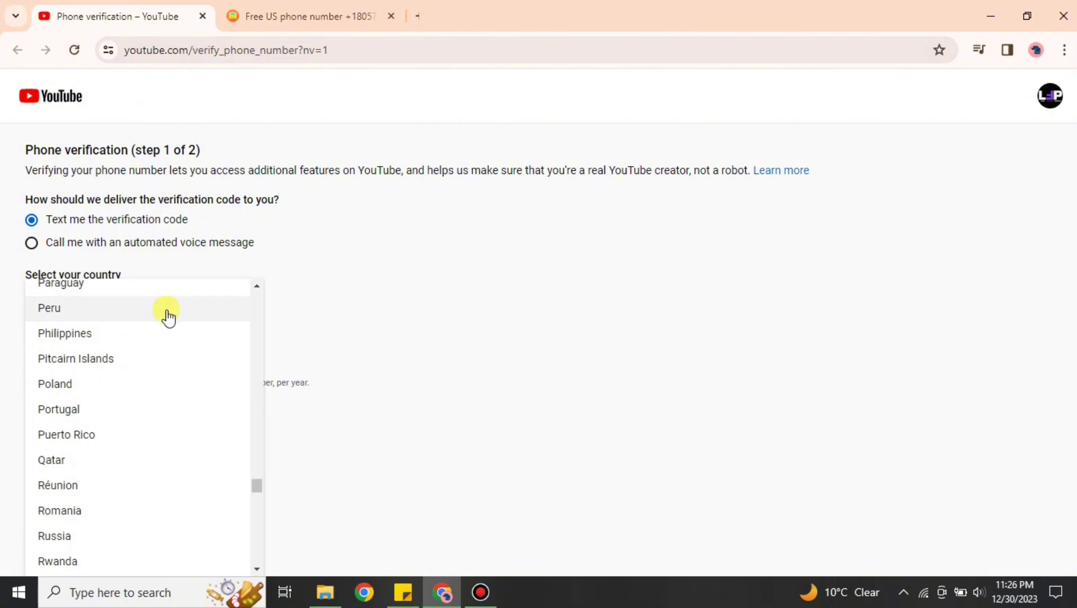
{"action": "key", "text": "u"}
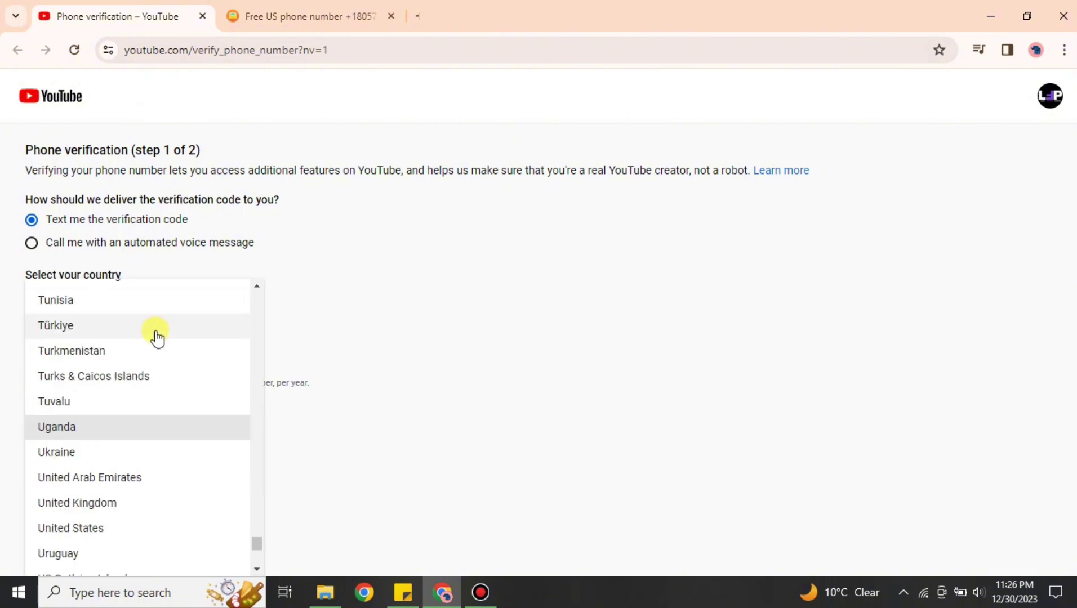
{"action": "left_click", "coordinate": [118, 527]}
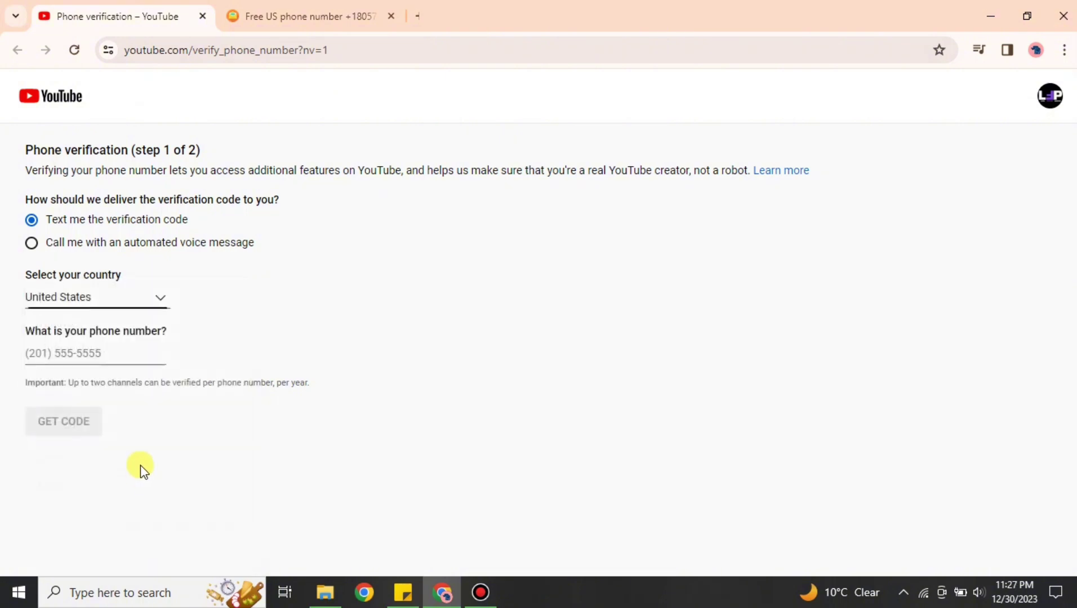
Paste the copied US number, request the code with GET CODE, and return to the number page
{"action": "left_click", "coordinate": [67, 360]}
{"action": "key", "text": "ctrl+v"}
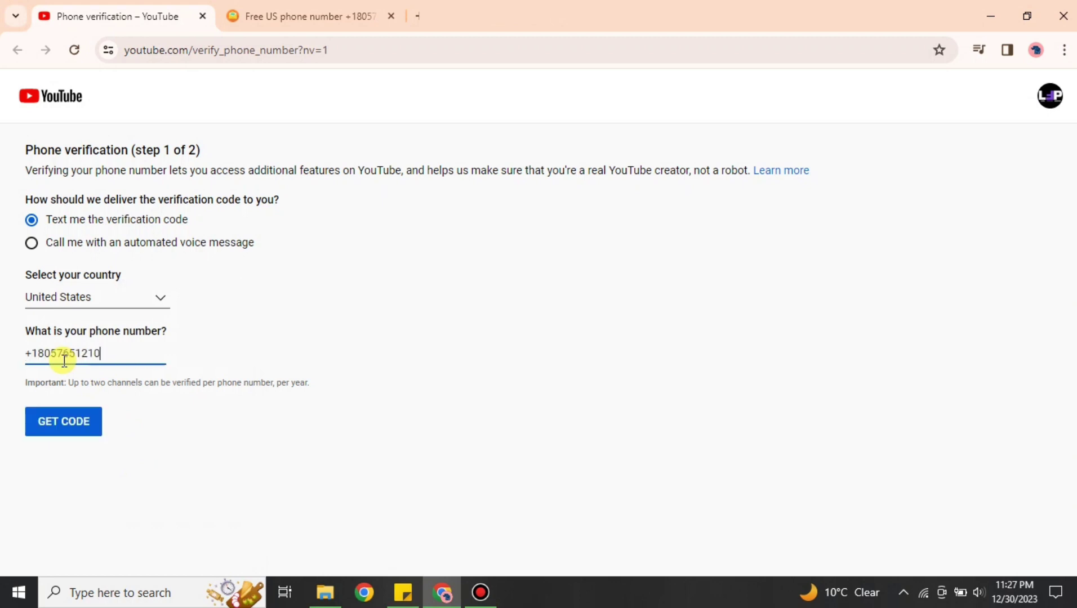
{"action": "left_click", "coordinate": [75, 429]}
{"action": "key", "text": "ctrl+Tab"}
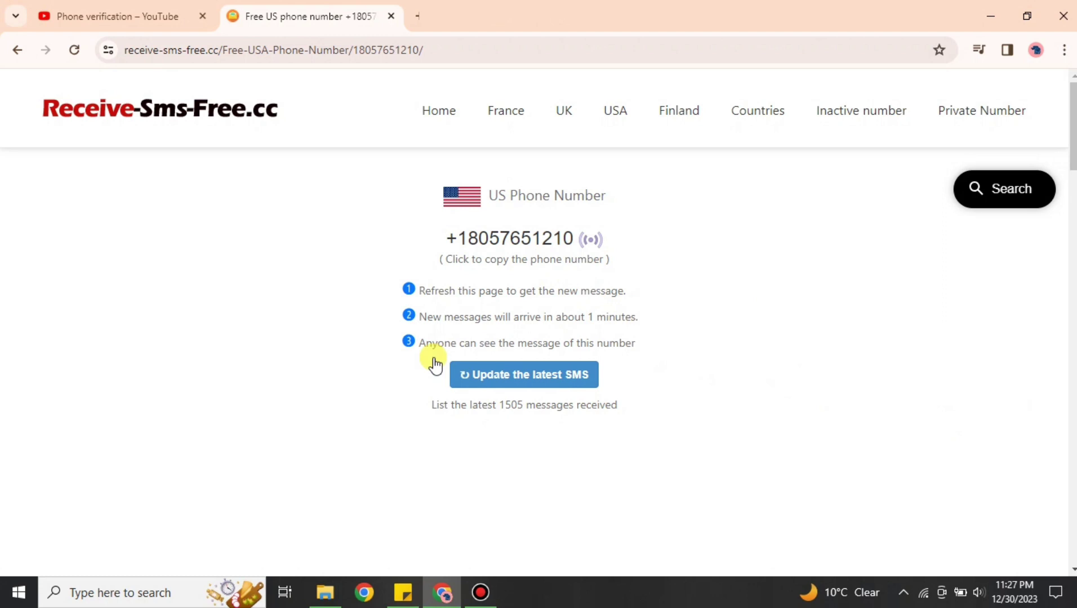
Switch back to the YouTube phone verification tab with United States and the free number filled in
{"action": "key", "text": "ctrl+shift+Tab"}
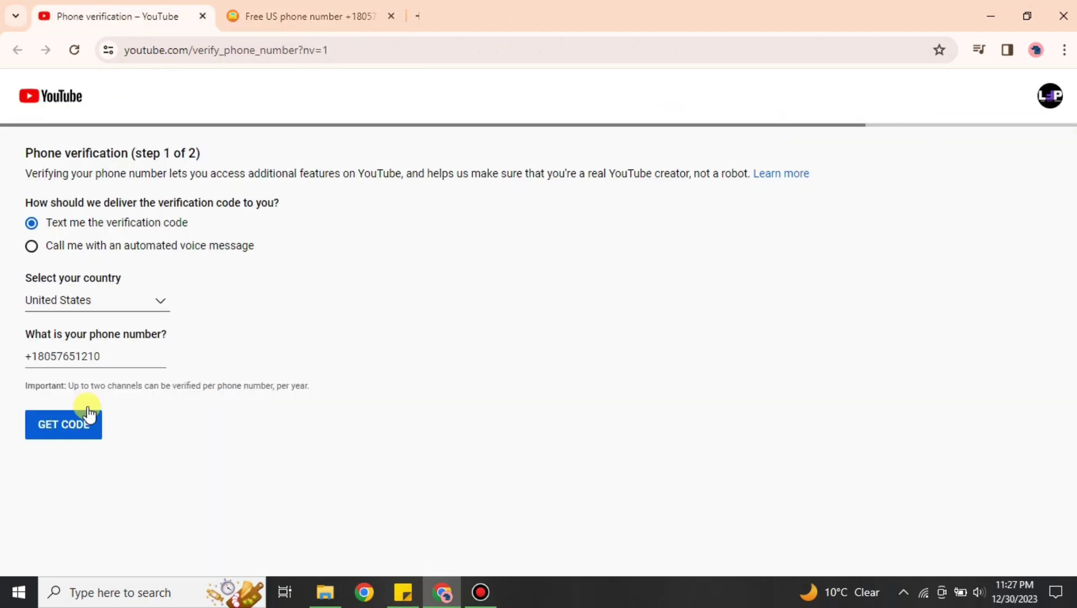